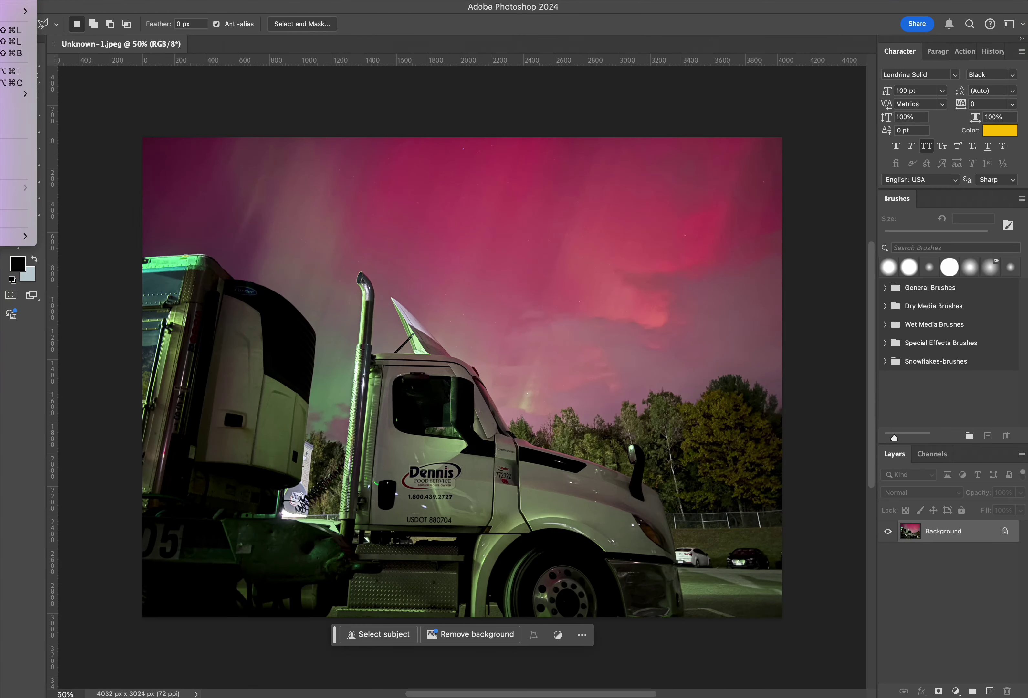
- Open Color Balance and tint the midtones slightly toward red and magenta
left_click(126, 92)
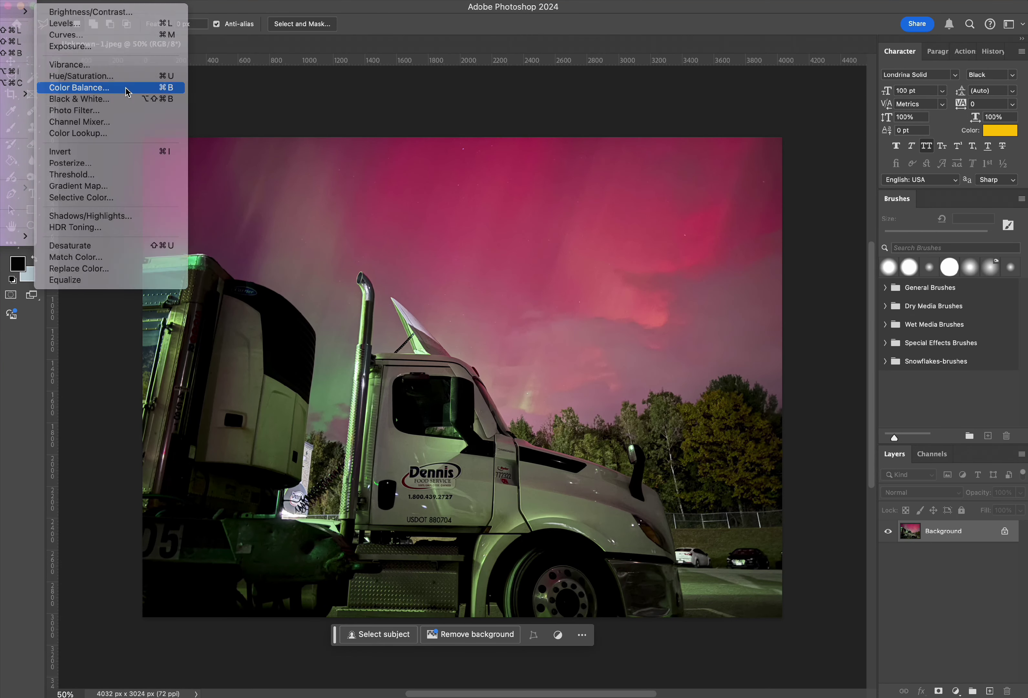
left_click_drag(443, 621, 727, 100)
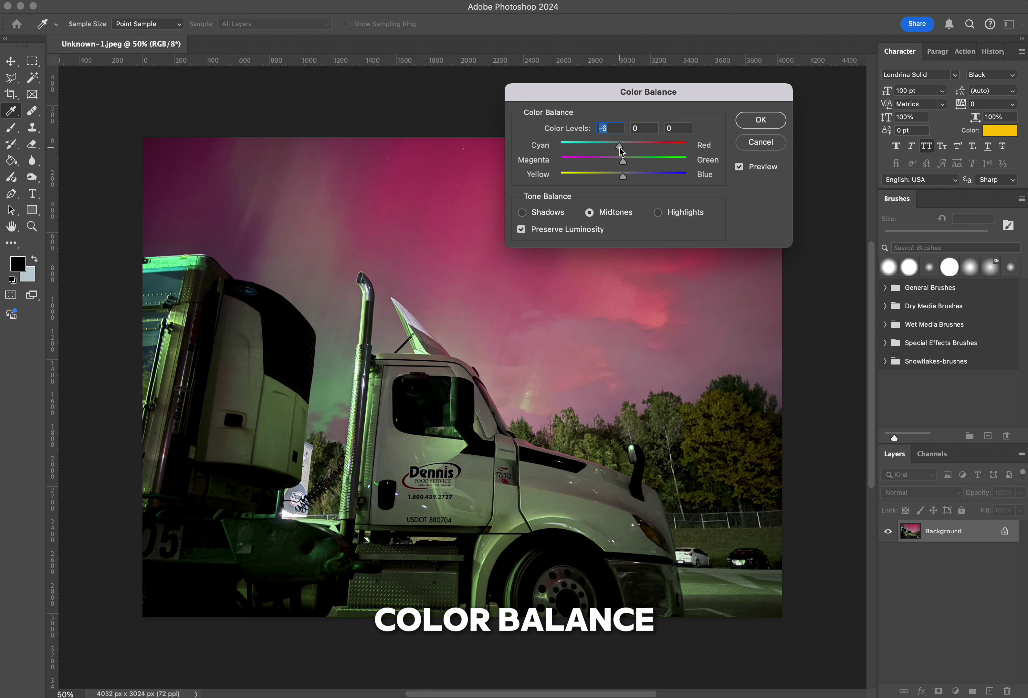
left_click_drag(620, 147, 632, 177)
- Push the highlights toward blue to +10, nudging them slightly toward red
left_click(657, 212)
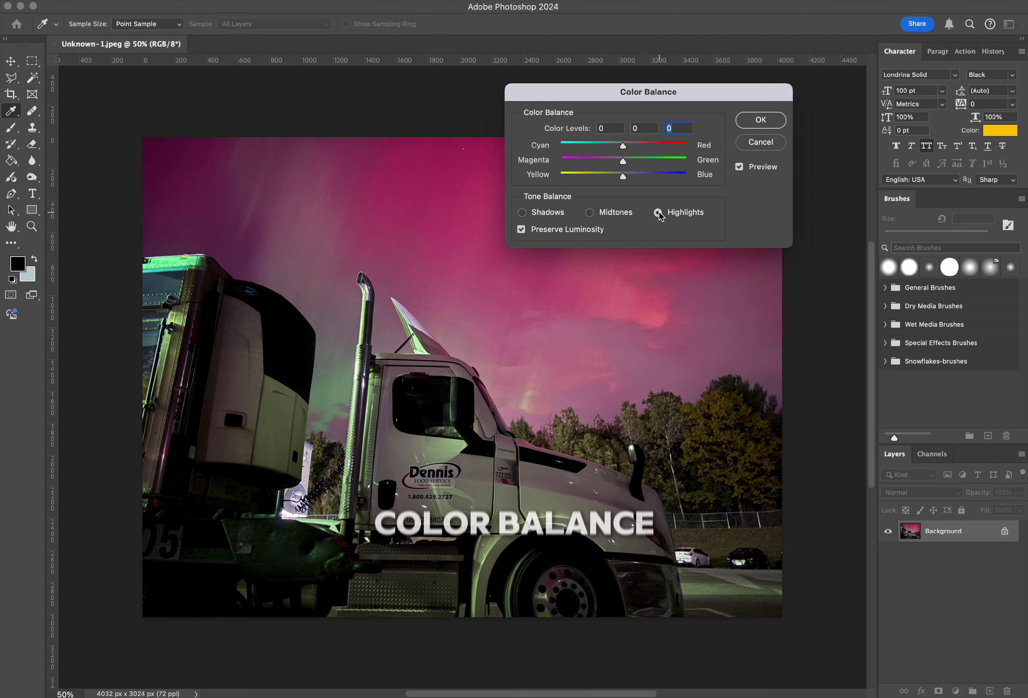
left_click(620, 162)
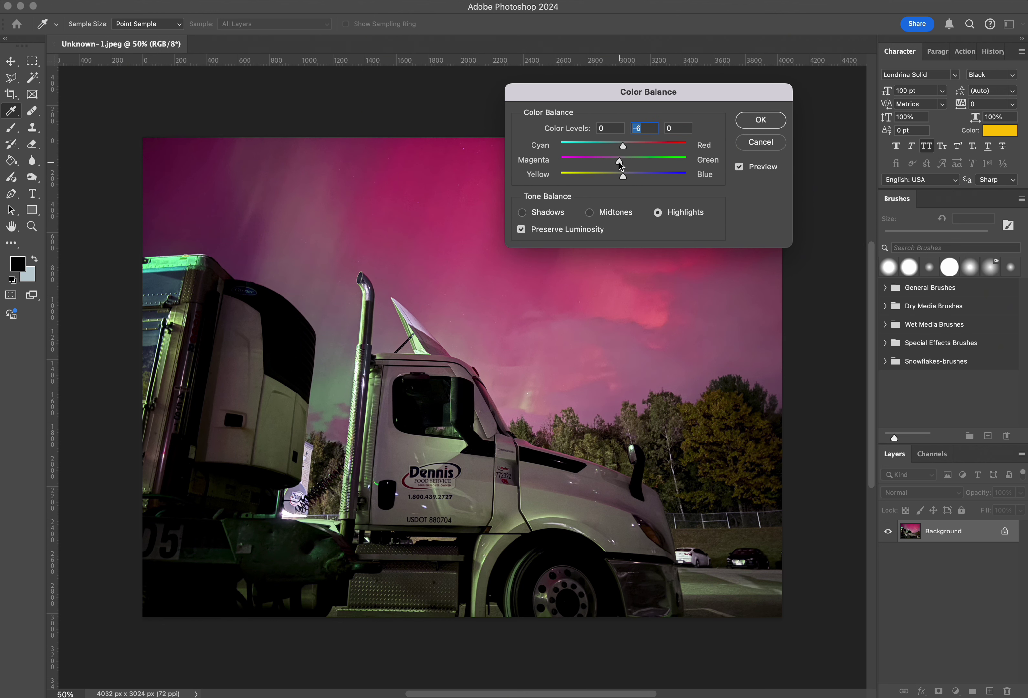
left_click_drag(624, 177, 627, 179)
left_click_drag(622, 147, 622, 147)
- Shift the shadows slightly toward cyan and apply the color balance
left_click(563, 214)
left_click_drag(623, 147, 625, 176)
left_click(768, 121)
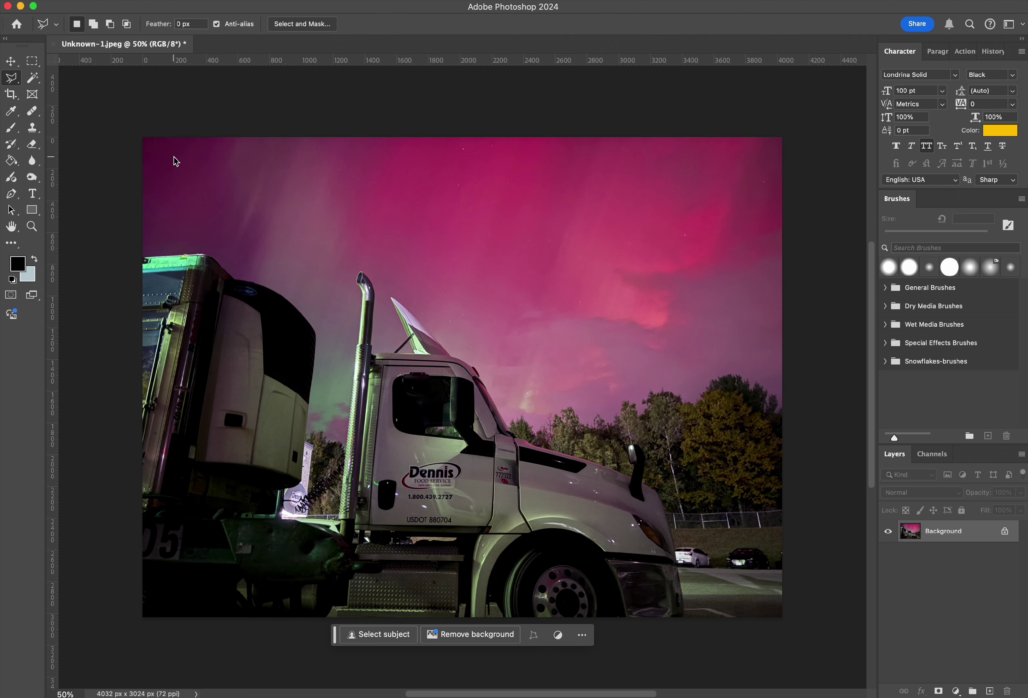
- Apply Brightness/Contrast with Brightness 3 and Contrast 3
left_click(13, 0)
mouse_move(16, 10)
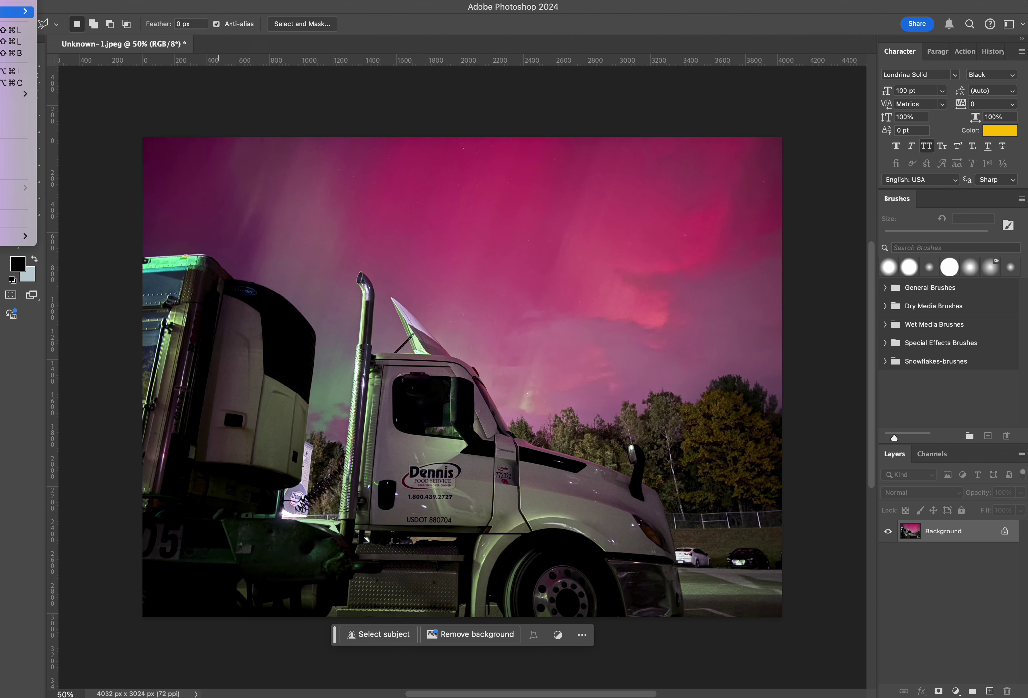
left_click(119, 18)
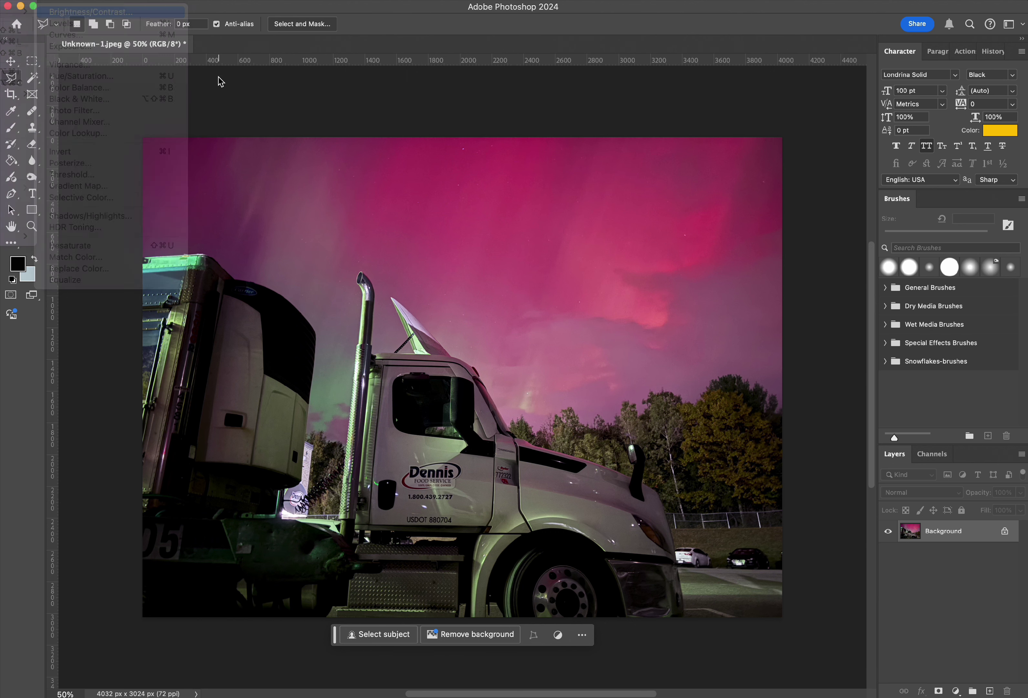
left_click(780, 388)
mouse_move(780, 388)
left_mouse_down()
mouse_move(770, 394)
mouse_move(849, 395)
mouse_move(698, 405)
mouse_move(857, 403)
mouse_move(770, 406)
mouse_move(782, 408)
left_mouse_up()
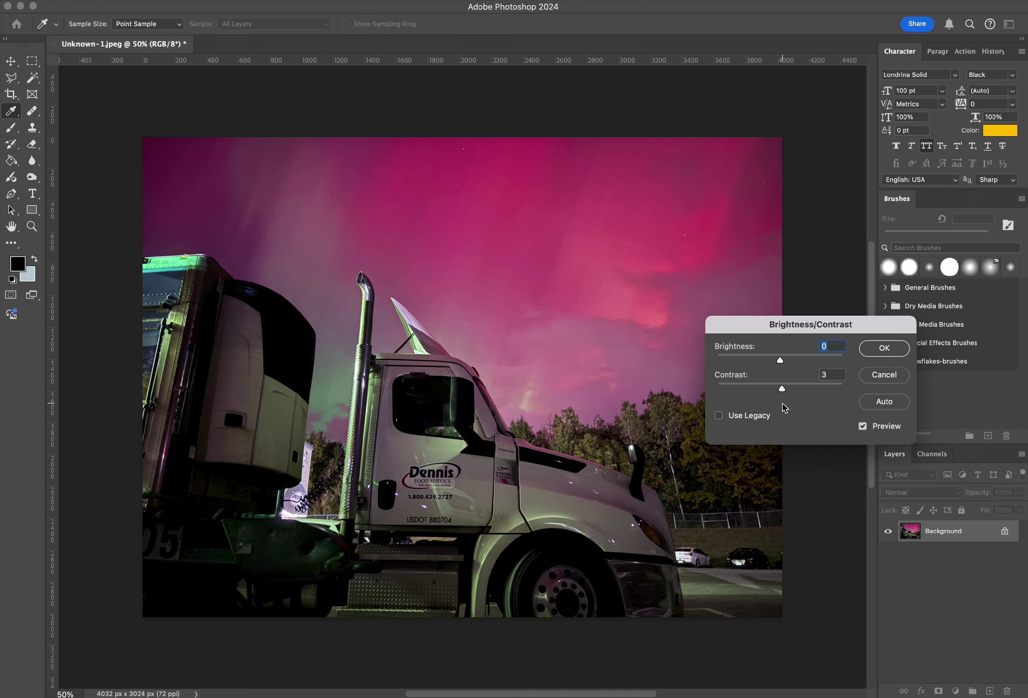
mouse_move(778, 361)
left_mouse_down()
mouse_move(833, 361)
mouse_move(728, 372)
mouse_move(782, 364)
left_mouse_up()
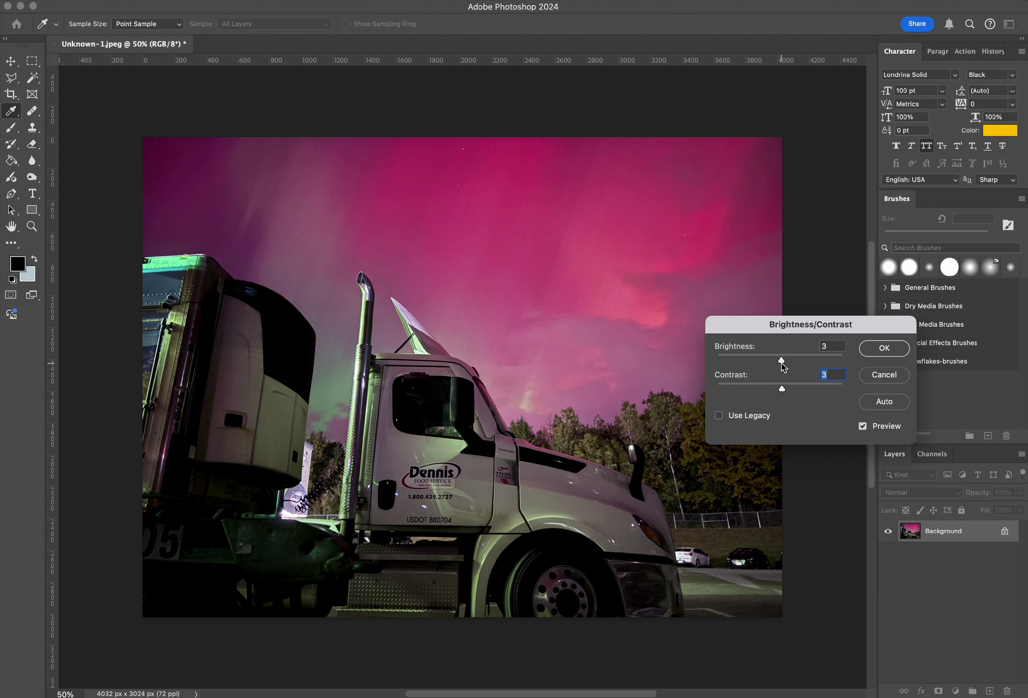
left_click(879, 349)
- Set Vibrance +9 and Saturation +9, compare with Preview, and apply
key("m")
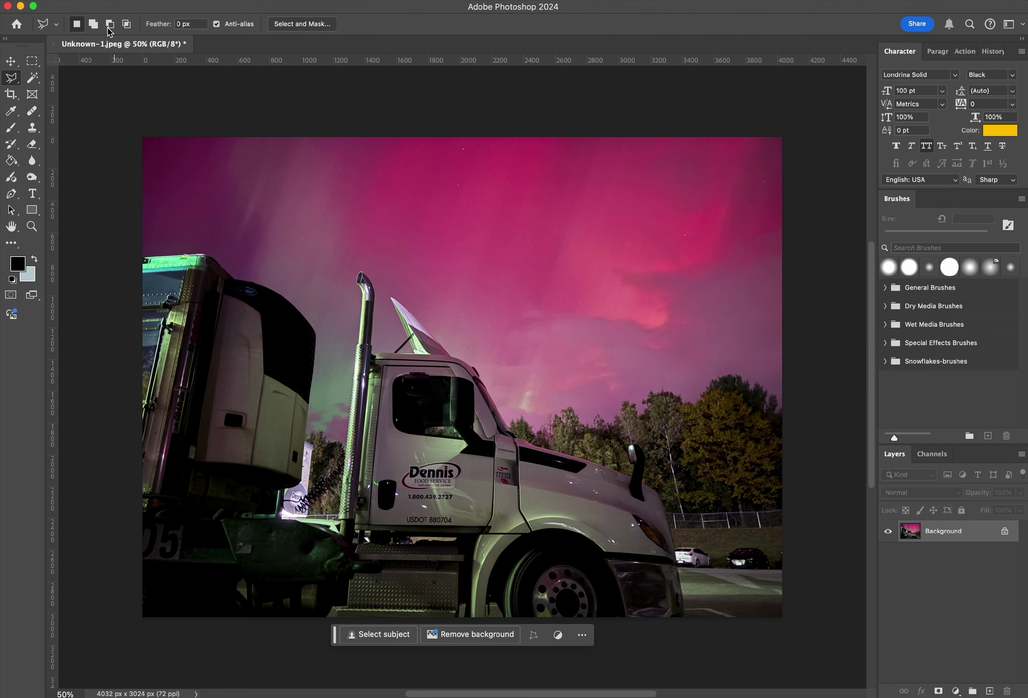
left_click(9, 1)
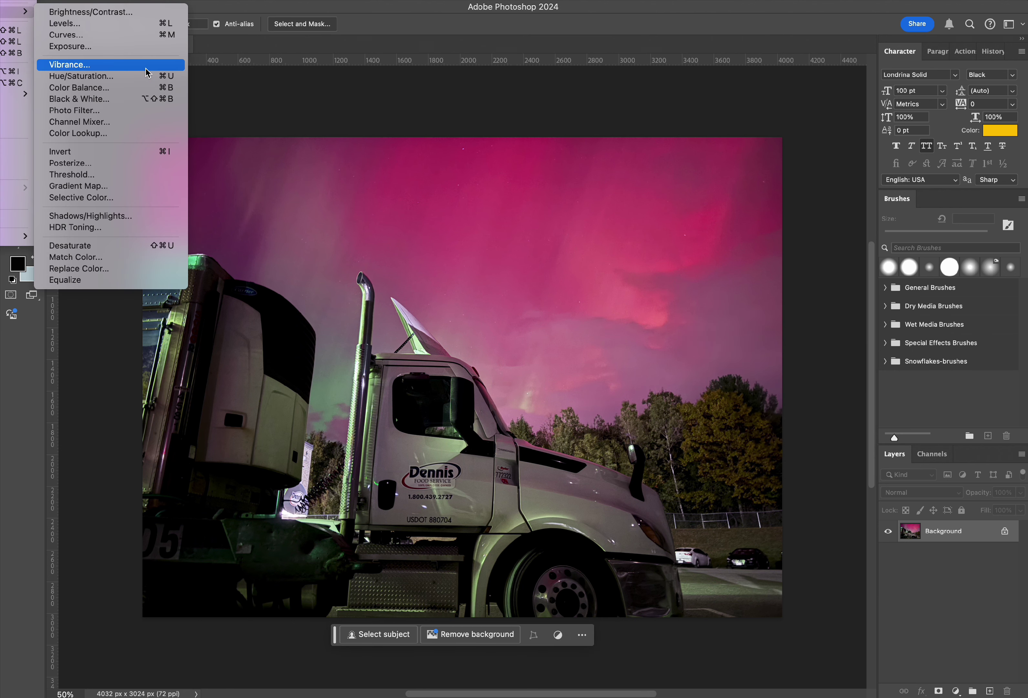
left_click_drag(650, 243, 734, 91)
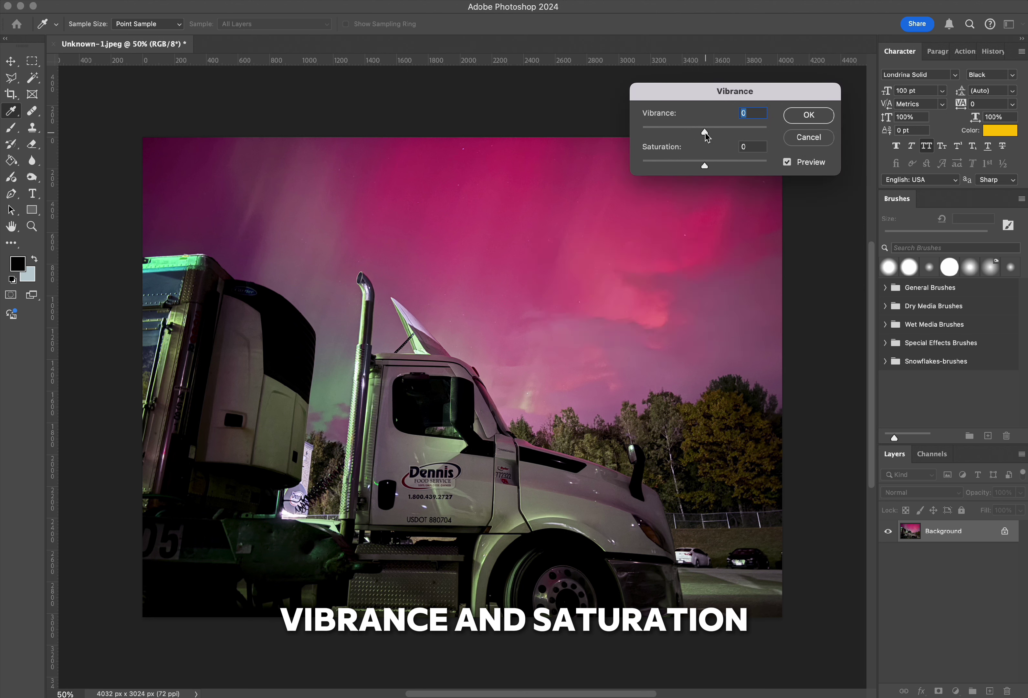
mouse_move(705, 133)
left_mouse_down()
mouse_move(769, 134)
mouse_move(557, 135)
left_mouse_up()
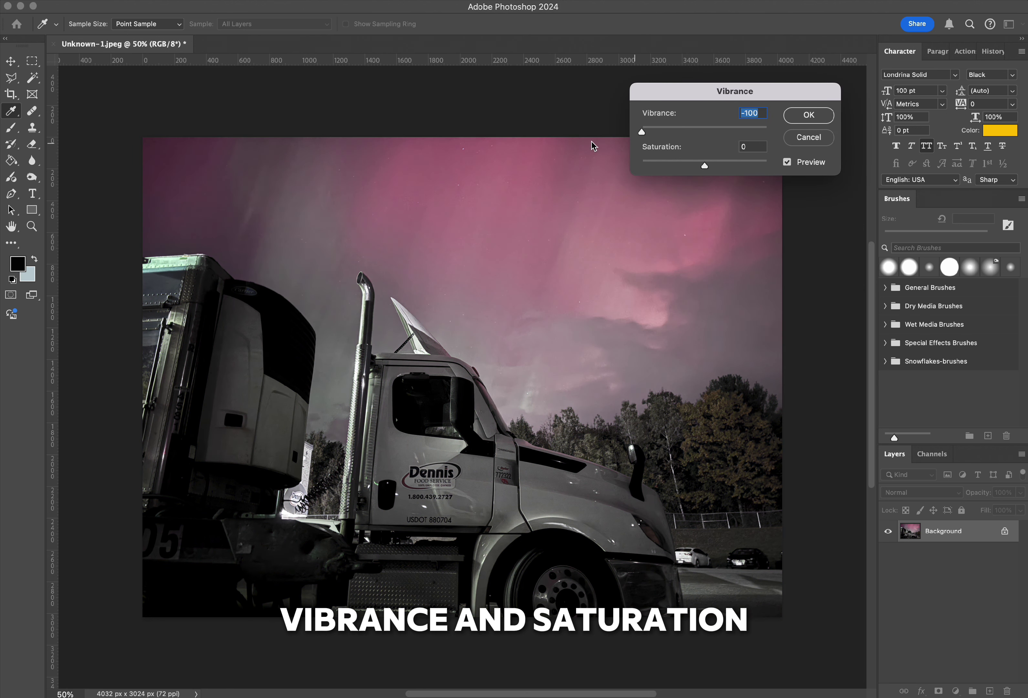
mouse_move(665, 132)
left_mouse_down()
mouse_move(710, 134)
mouse_move(734, 164)
mouse_move(769, 149)
mouse_move(546, 167)
mouse_move(710, 165)
left_mouse_up()
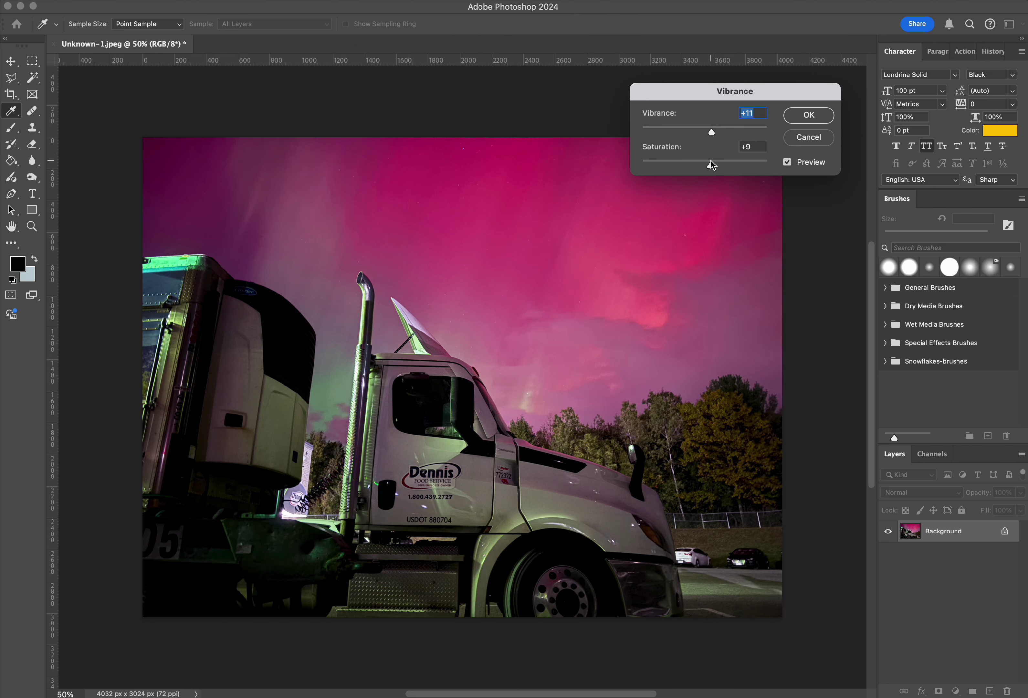
key("Tab")
left_click_drag(712, 133, 710, 134)
left_click(787, 162)
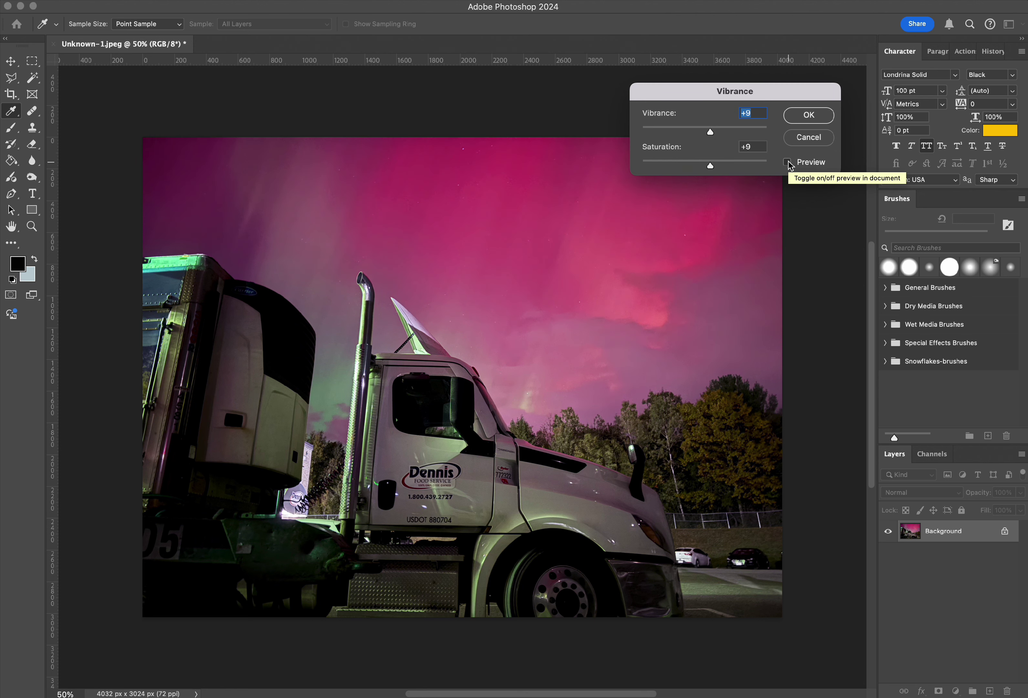
left_click(808, 115)
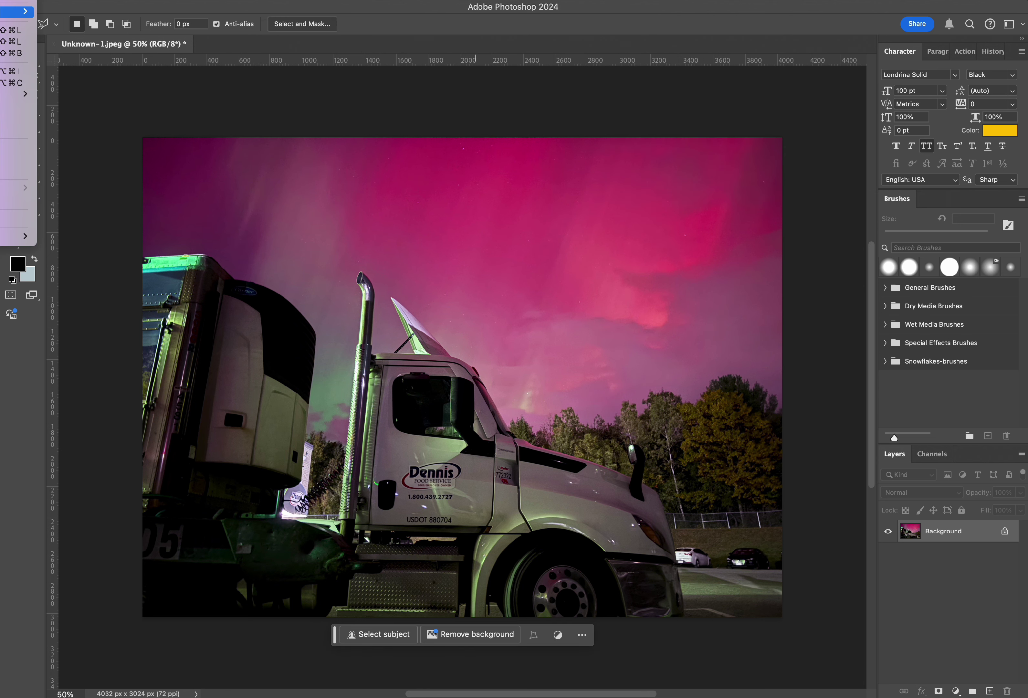
mouse_move(16, 11)
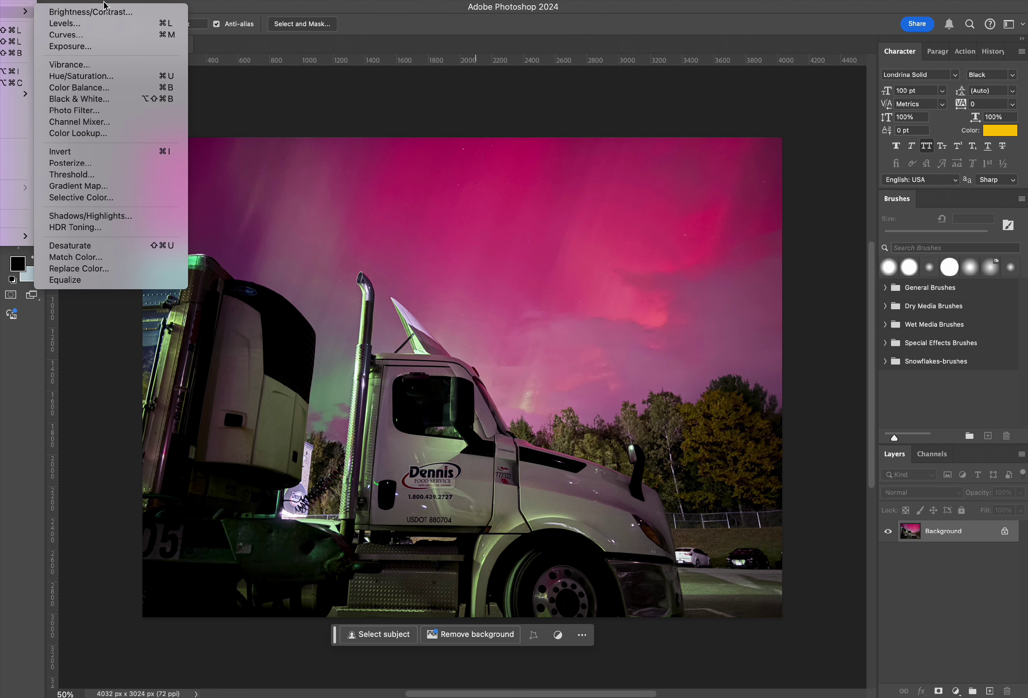
- Open Levels and experiment with the white, black and midtone input sliders
key("Escape")
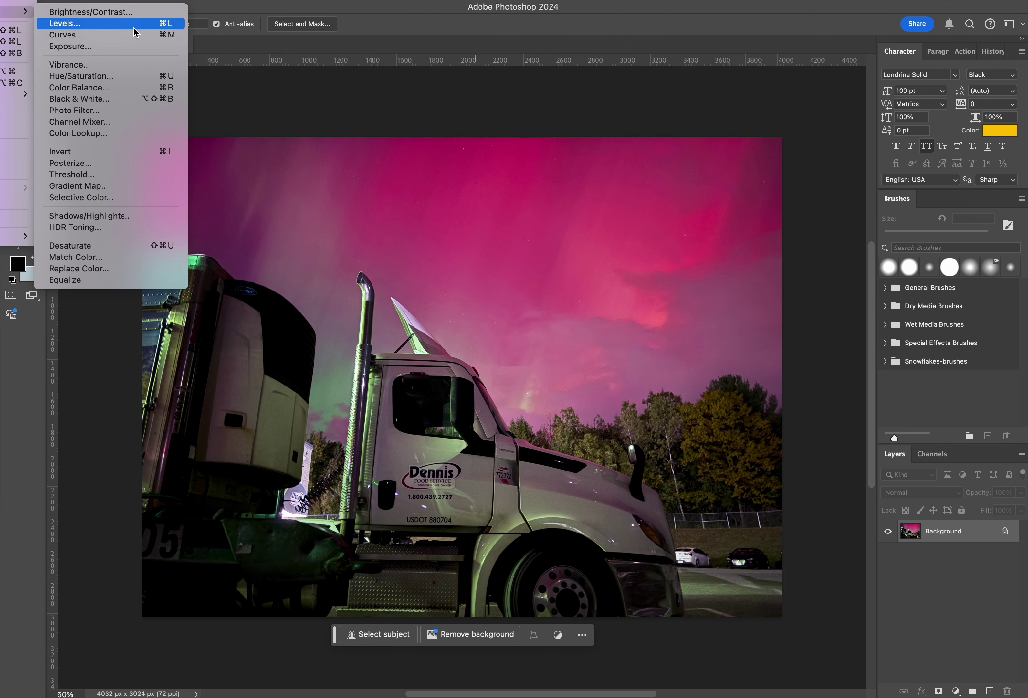
left_click(131, 23)
left_click_drag(825, 437, 648, 110)
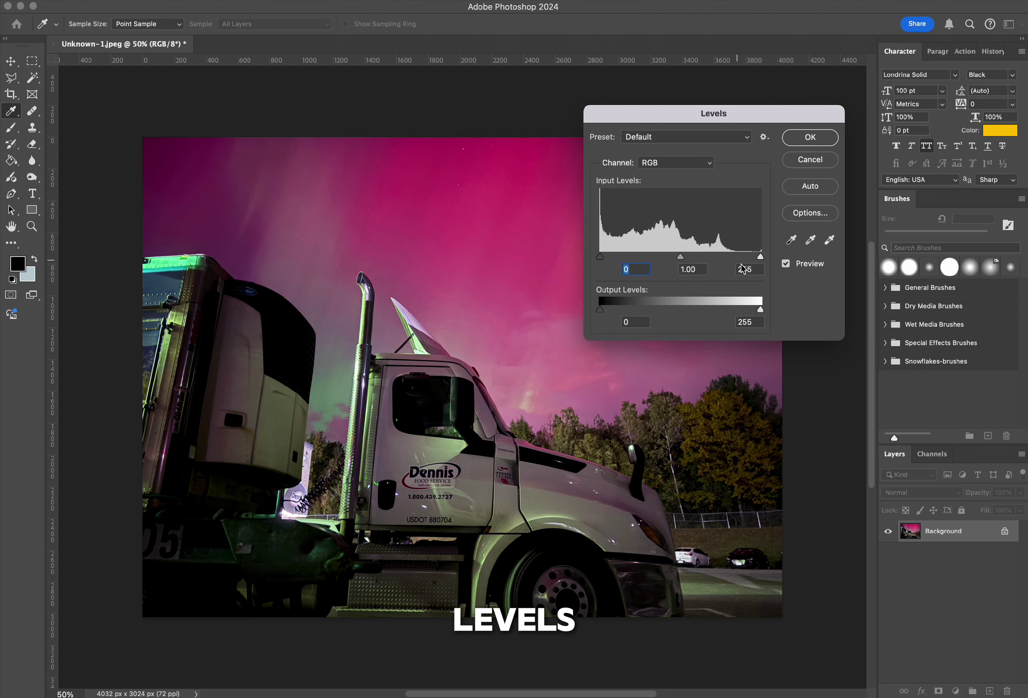
left_click_drag(760, 256, 723, 257)
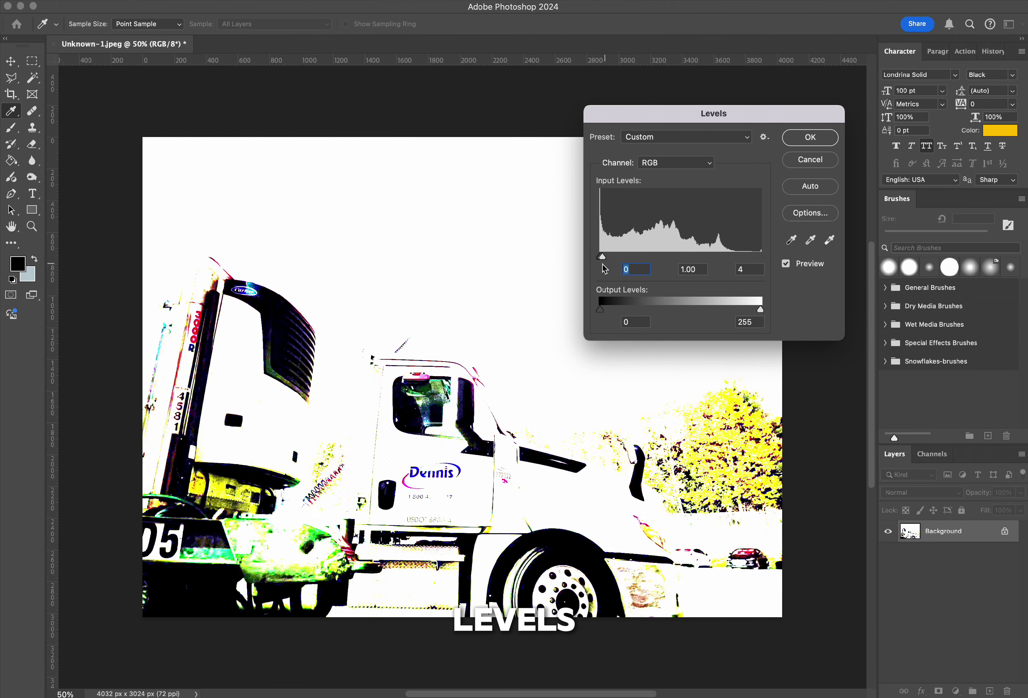
left_click_drag(723, 257, 603, 264)
key("ctrl+z")
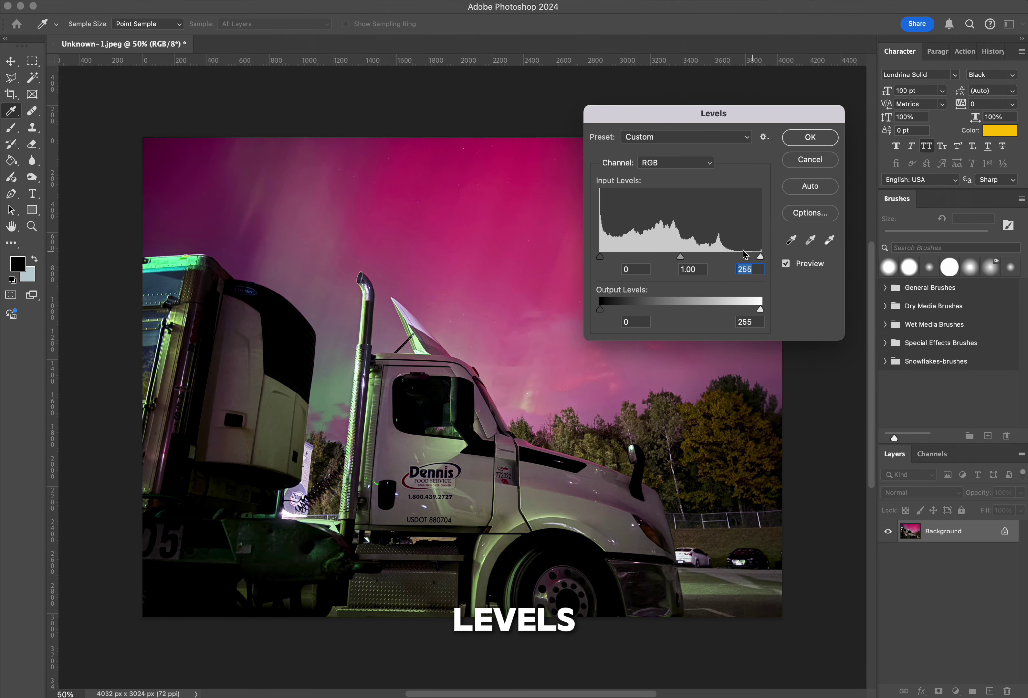
left_click_drag(599, 262, 599, 264)
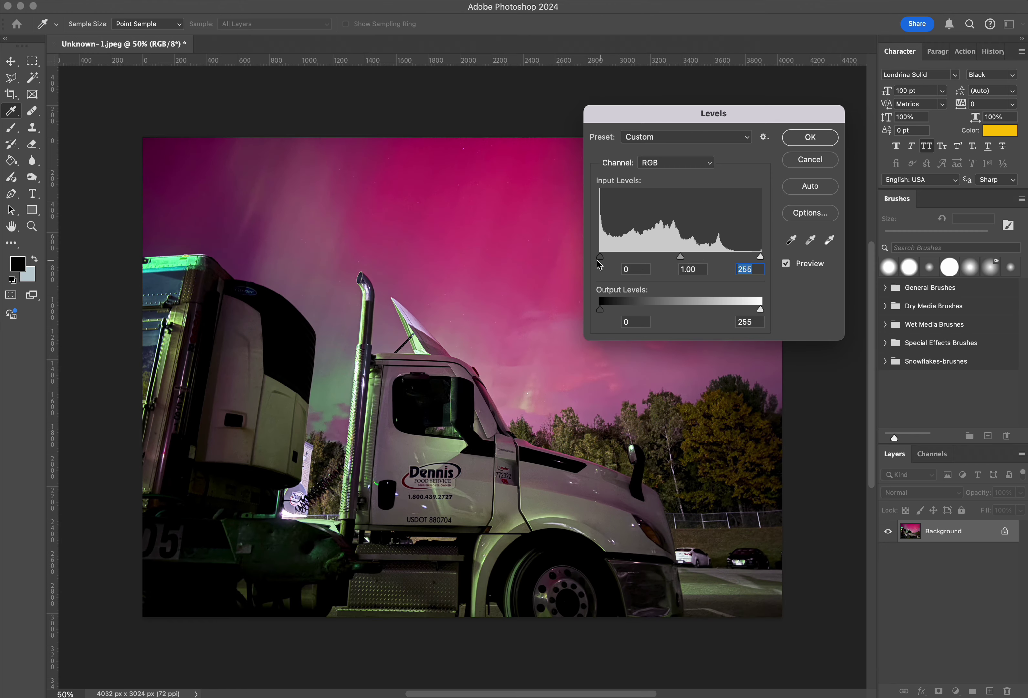
left_click(597, 263)
mouse_move(681, 262)
left_mouse_down()
mouse_move(623, 258)
mouse_move(734, 258)
mouse_move(672, 257)
left_mouse_up()
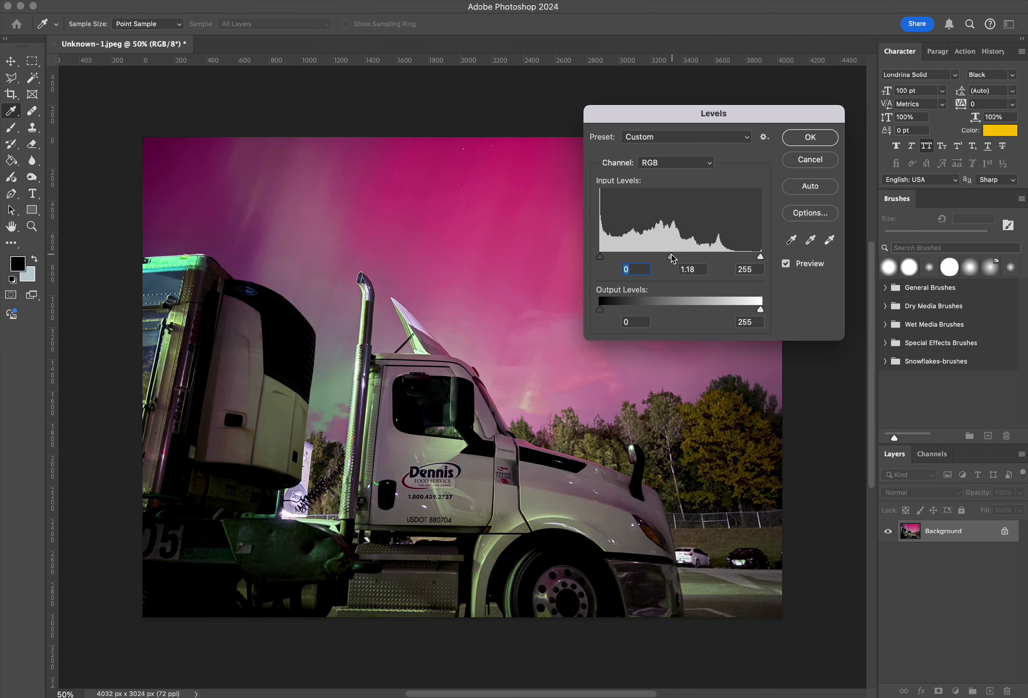
- Lower the white input toward 236 and raise the black input toward 11, comparing with Preview
left_click_drag(761, 257, 752, 258)
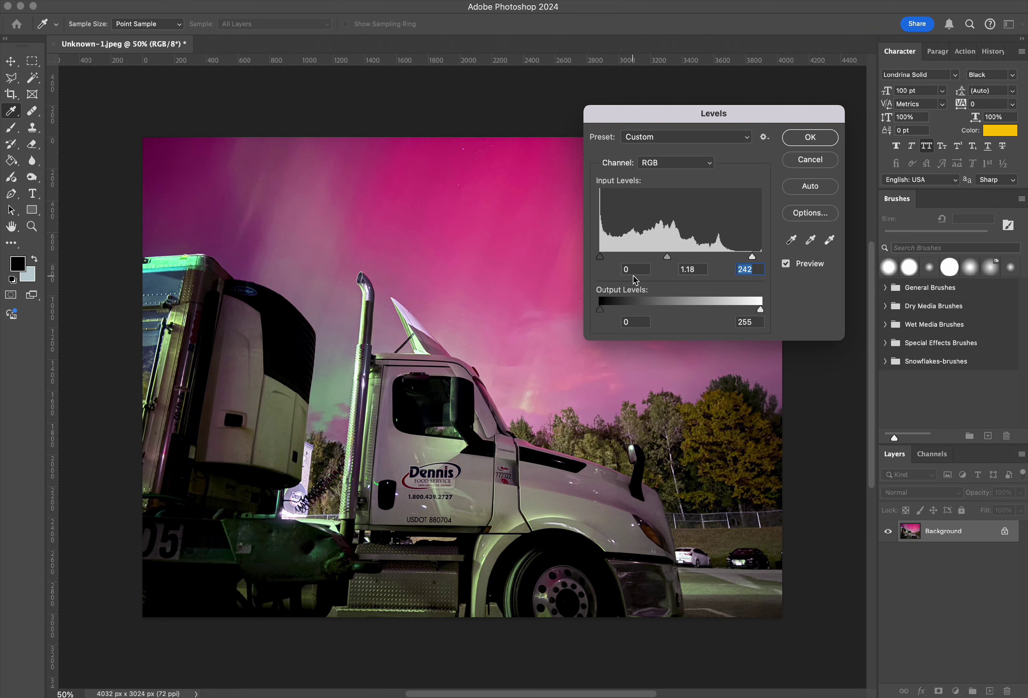
left_click_drag(601, 257, 610, 256)
left_click_drag(666, 111, 773, 29)
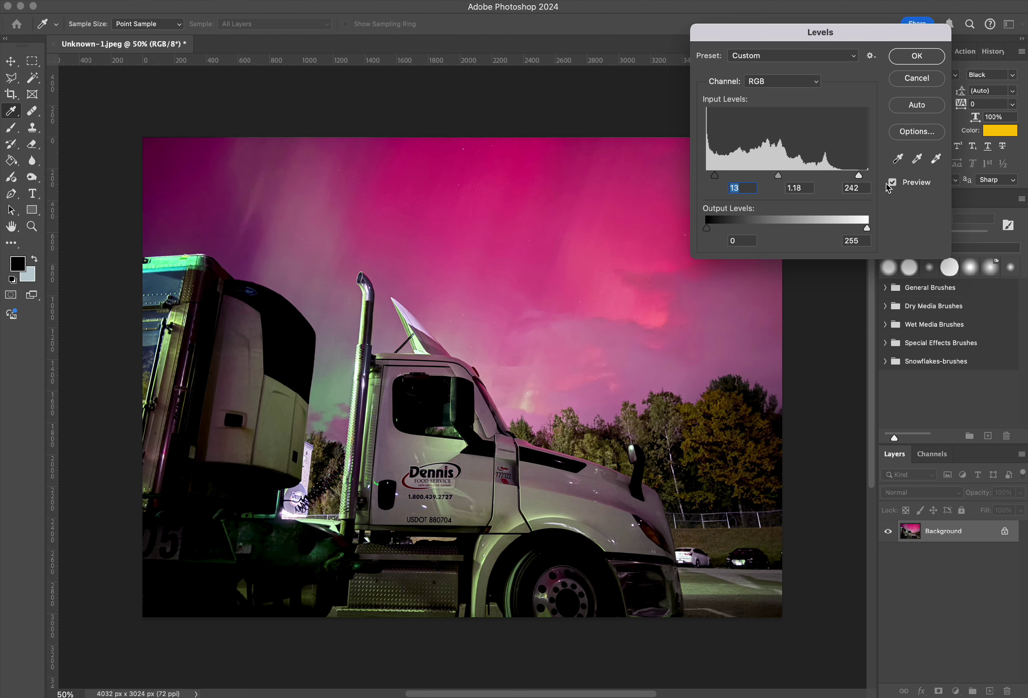
left_click(894, 182)
left_click(893, 181)
left_click(894, 182)
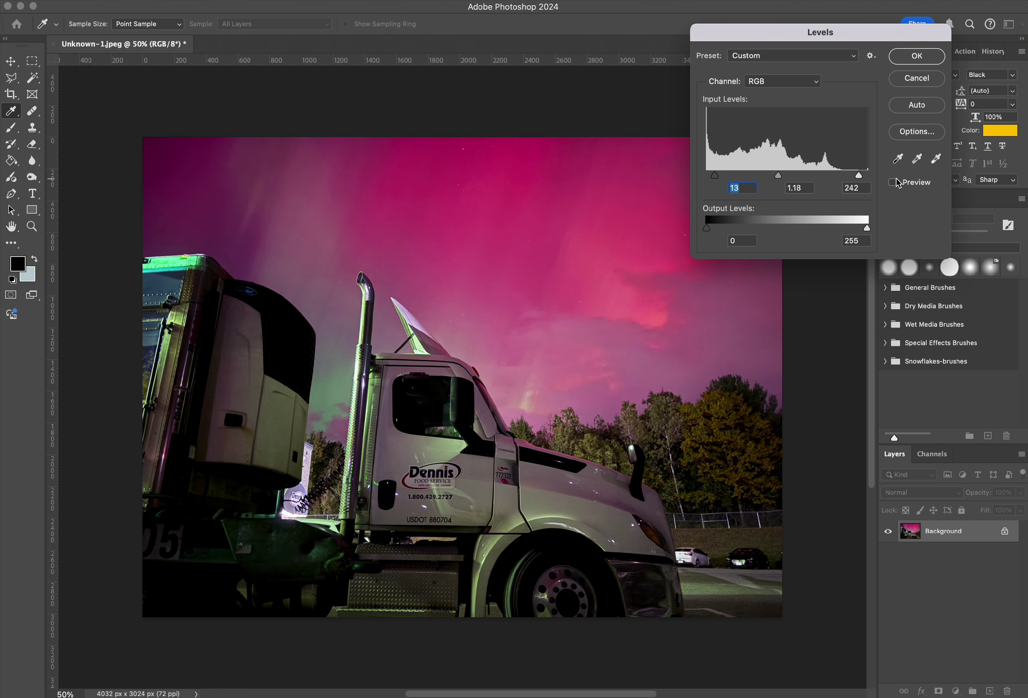
left_click(893, 182)
left_click_drag(820, 32, 719, 54)
mouse_move(766, 250)
left_mouse_down()
mouse_move(672, 250)
mouse_move(766, 250)
left_mouse_up()
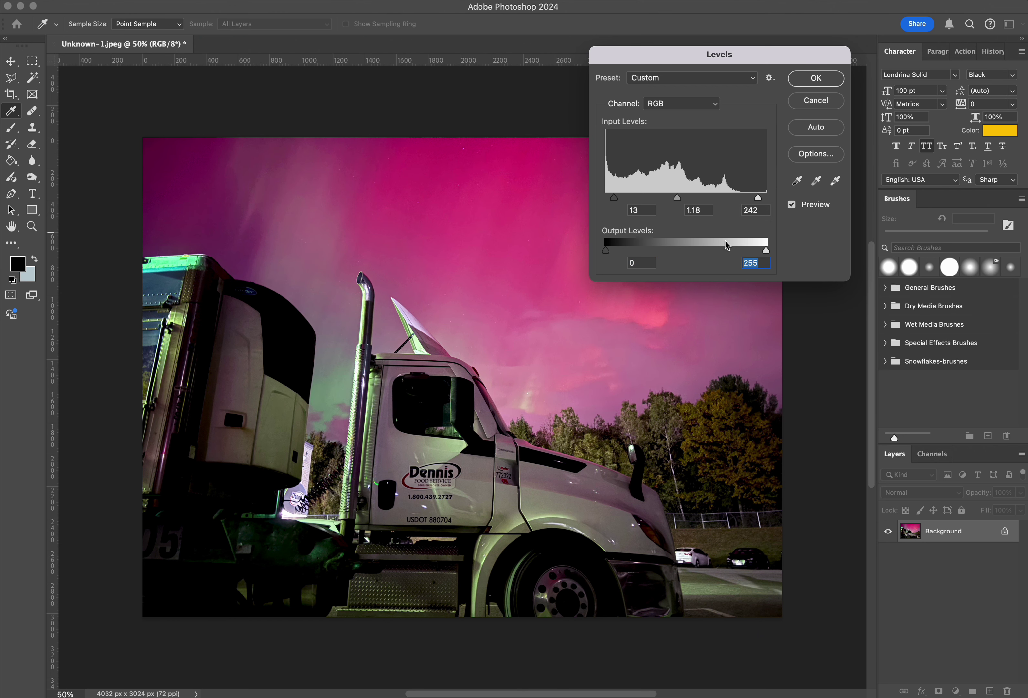
- Fine-tune the levels to 11, 1.07 and 236 and compare against the original
left_click(613, 198)
left_click_drag(677, 198, 681, 199)
left_click_drag(758, 198, 754, 198)
left_click_drag(679, 198, 679, 198)
left_click(792, 204)
left_click(792, 205)
left_click(792, 205)
- Apply the Levels, then preview Unsharp Mask on the truck's door and Dennis logo
left_click(816, 78)
key("l")
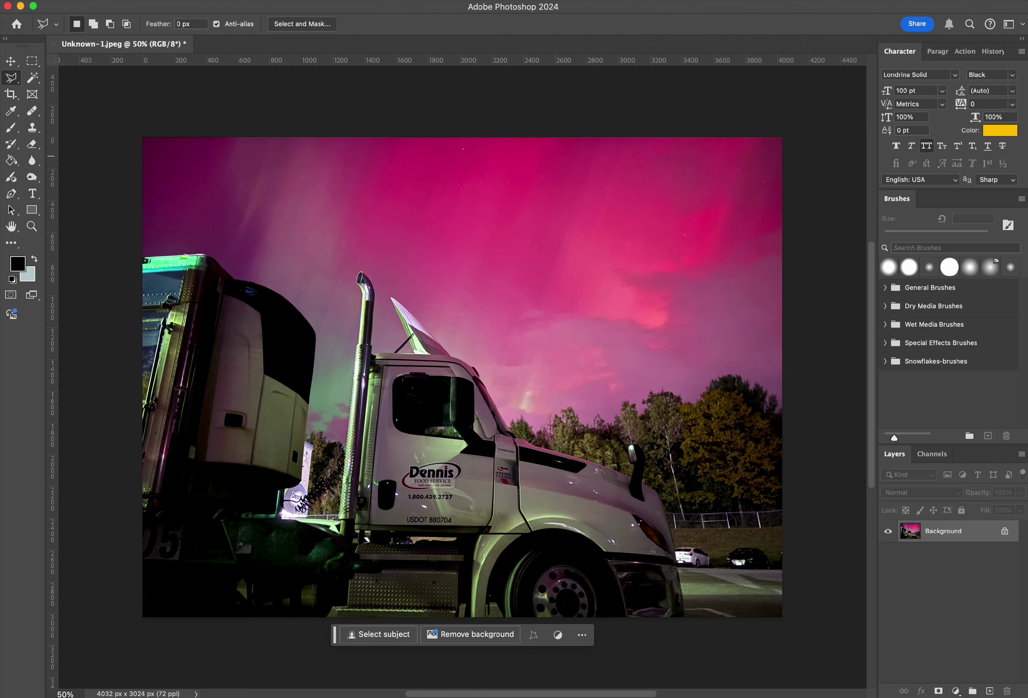
left_click(40, 2)
mouse_move(61, 193)
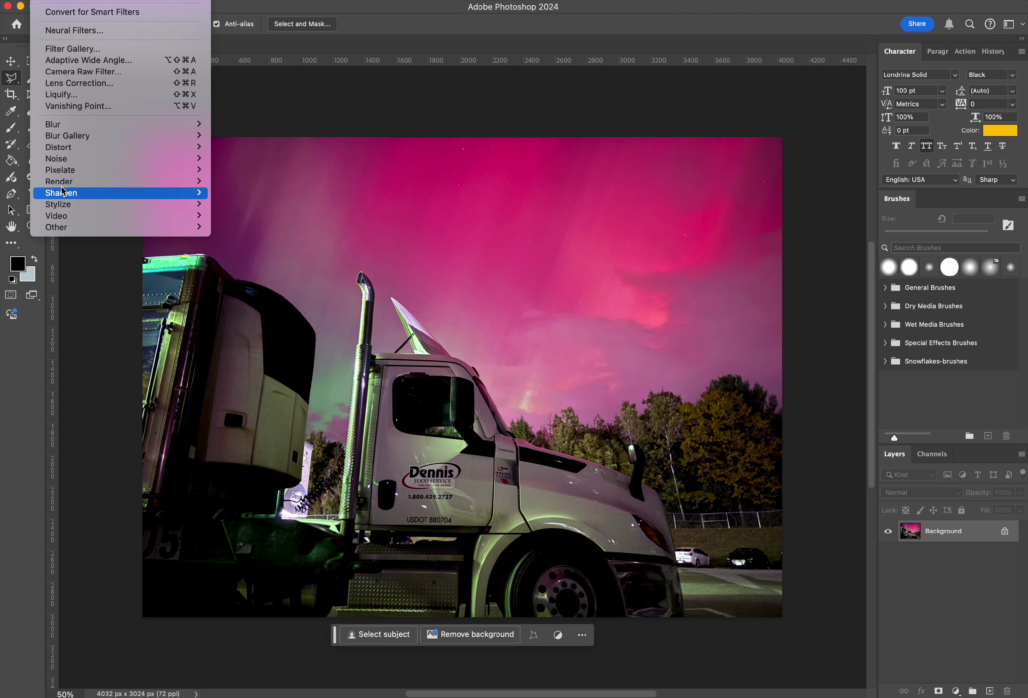
left_click(253, 238)
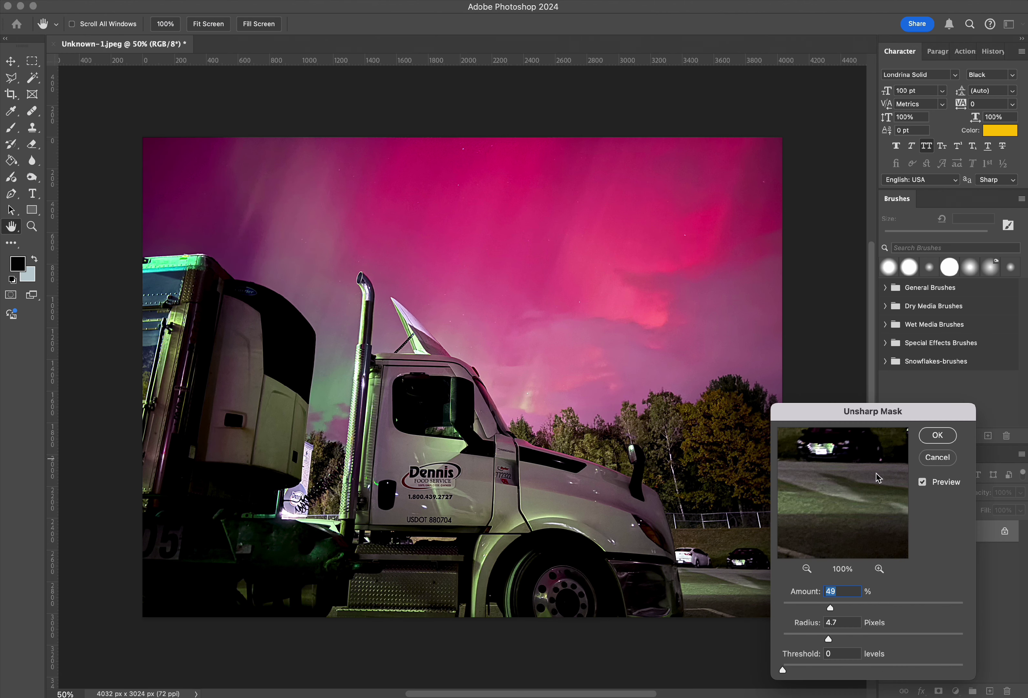
left_click_drag(835, 409, 603, 146)
mouse_move(633, 215)
left_mouse_down()
mouse_move(608, 244)
mouse_move(681, 311)
left_mouse_up()
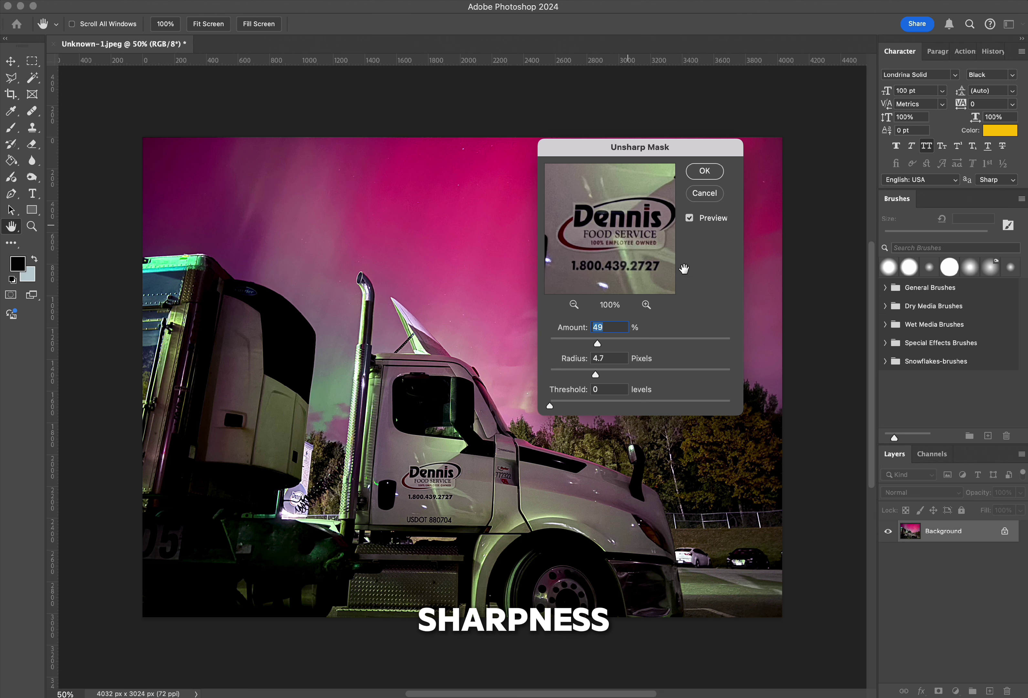
left_click(689, 218)
left_click(690, 218)
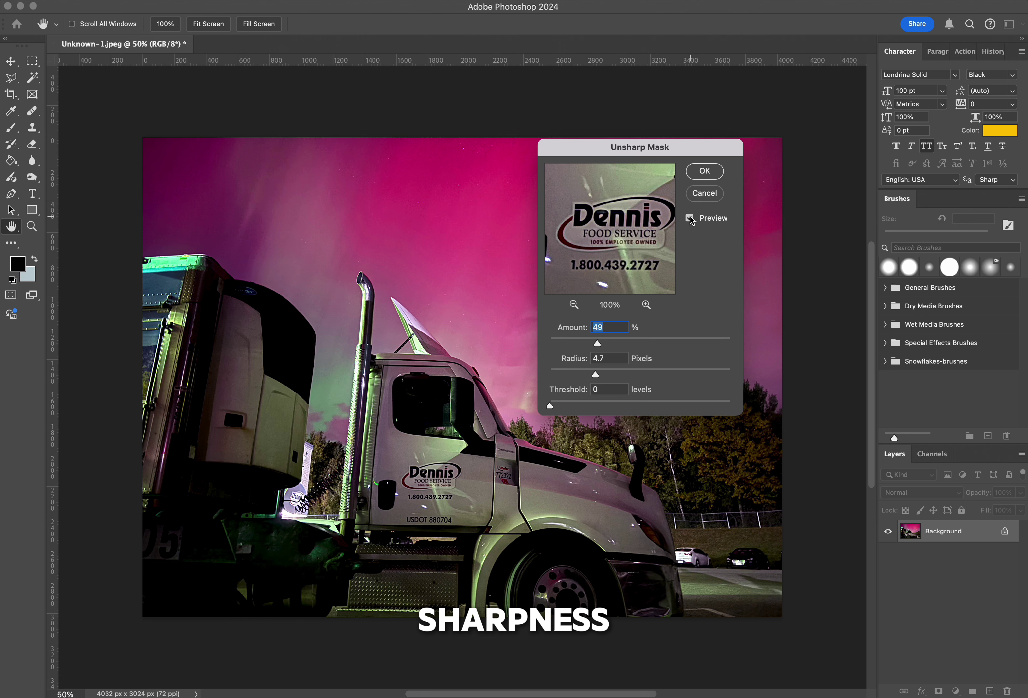
left_click(690, 218)
left_click_drag(650, 147, 636, 346)
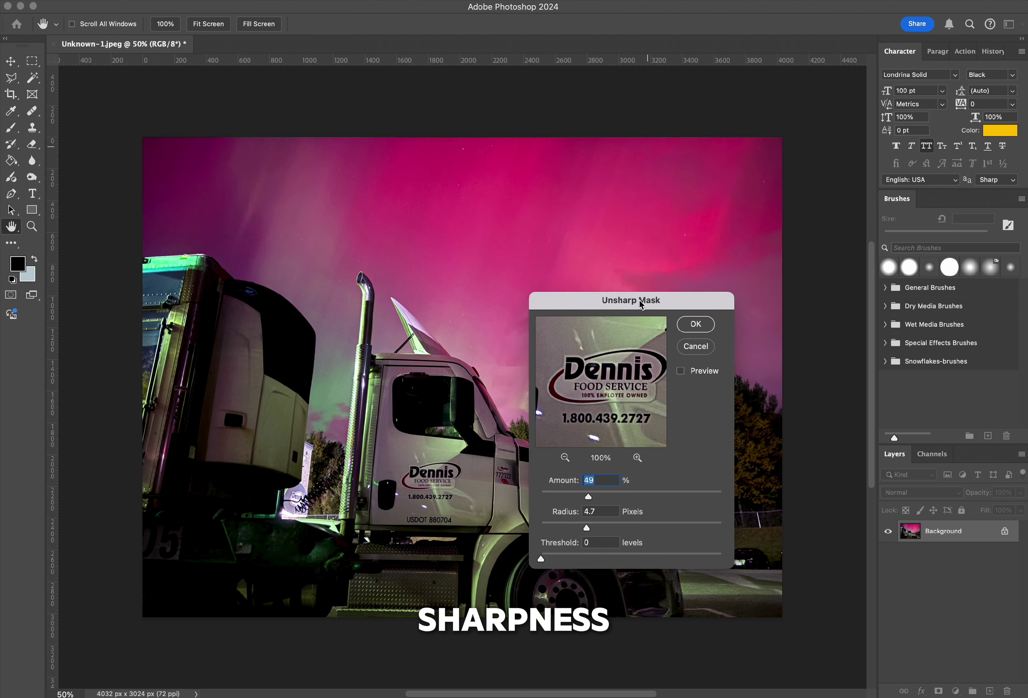
- Trial sharpening at 32% amount, 3.3 px radius and threshold 255, toggling Preview
left_click(676, 416)
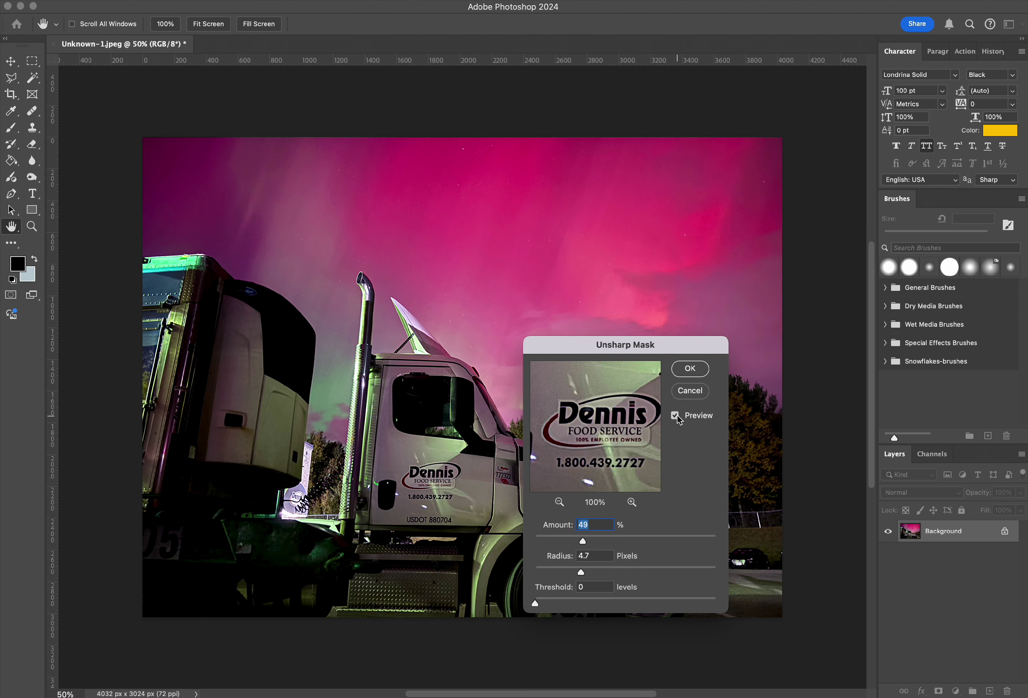
left_click(680, 418)
left_click(677, 417)
left_click(677, 418)
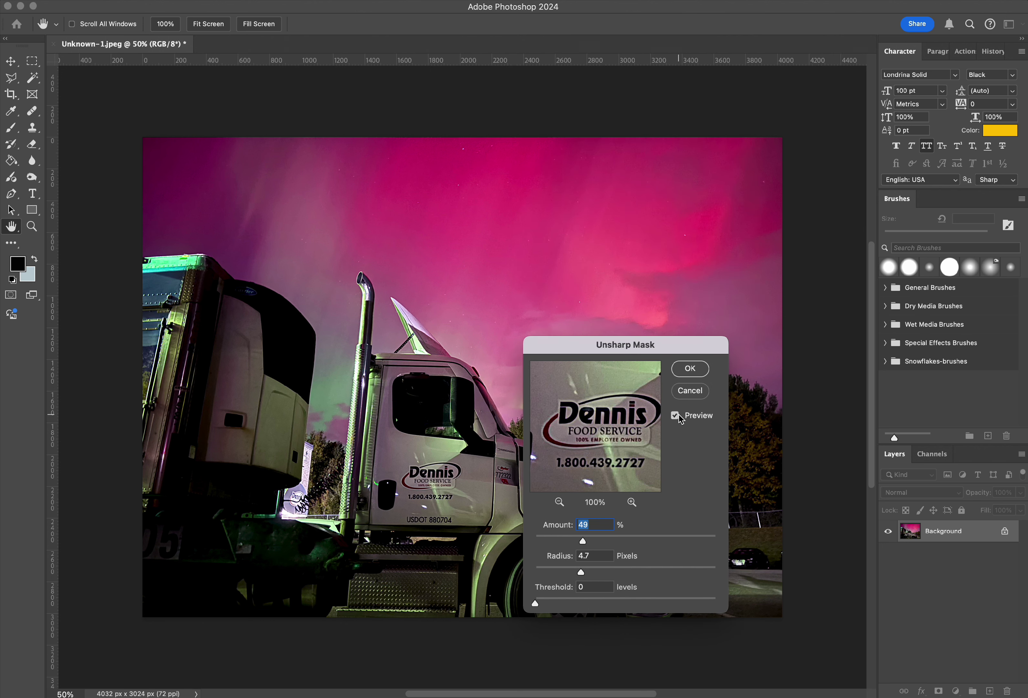
left_click(564, 542)
left_click(567, 572)
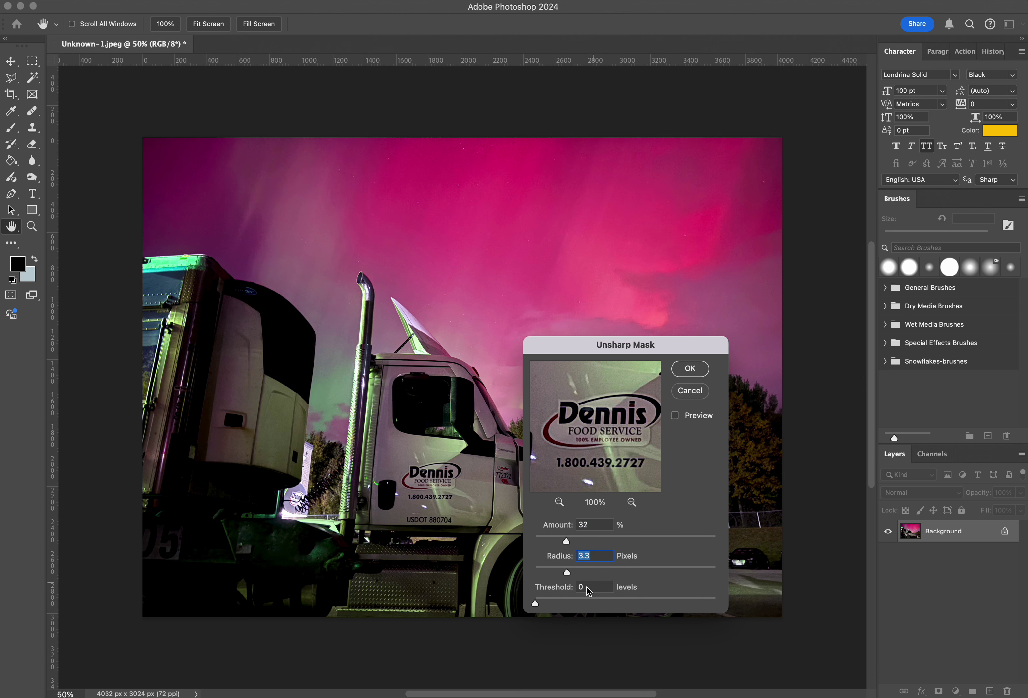
left_click(674, 415)
left_click_drag(548, 609, 746, 601)
left_click(676, 416)
left_click(675, 416)
- Settle on Amount 65%, Radius 6.5 px, Threshold 19 and apply the Unsharp Mask
left_click(591, 572)
left_click(675, 415)
left_click_drag(566, 541, 574, 541)
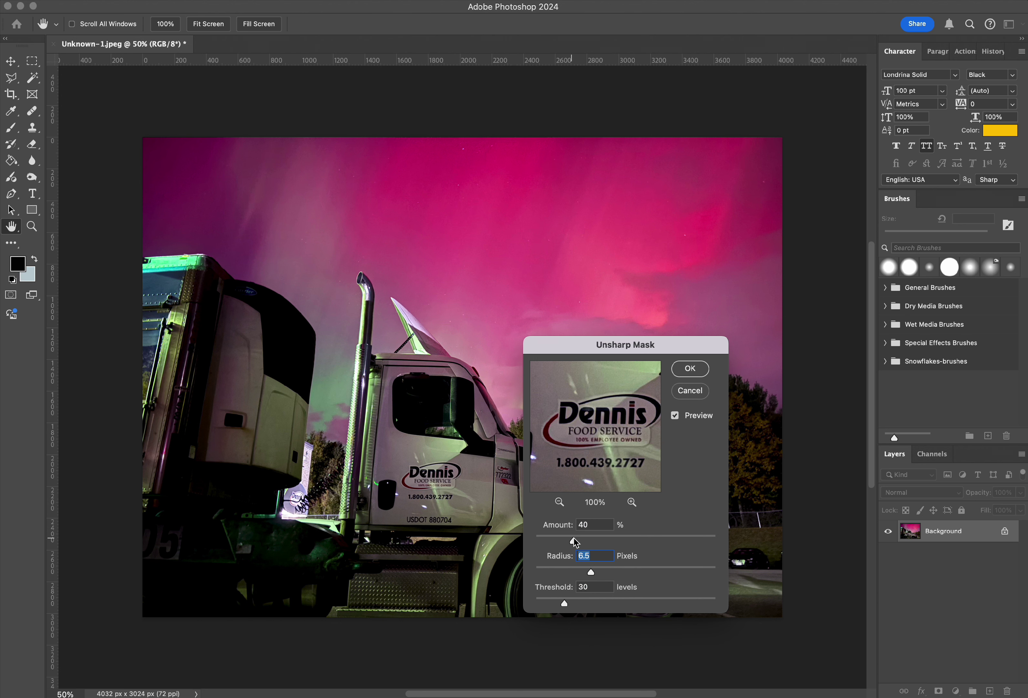
left_click(675, 415)
left_click(555, 603)
left_click(675, 415)
left_click_drag(579, 541, 603, 542)
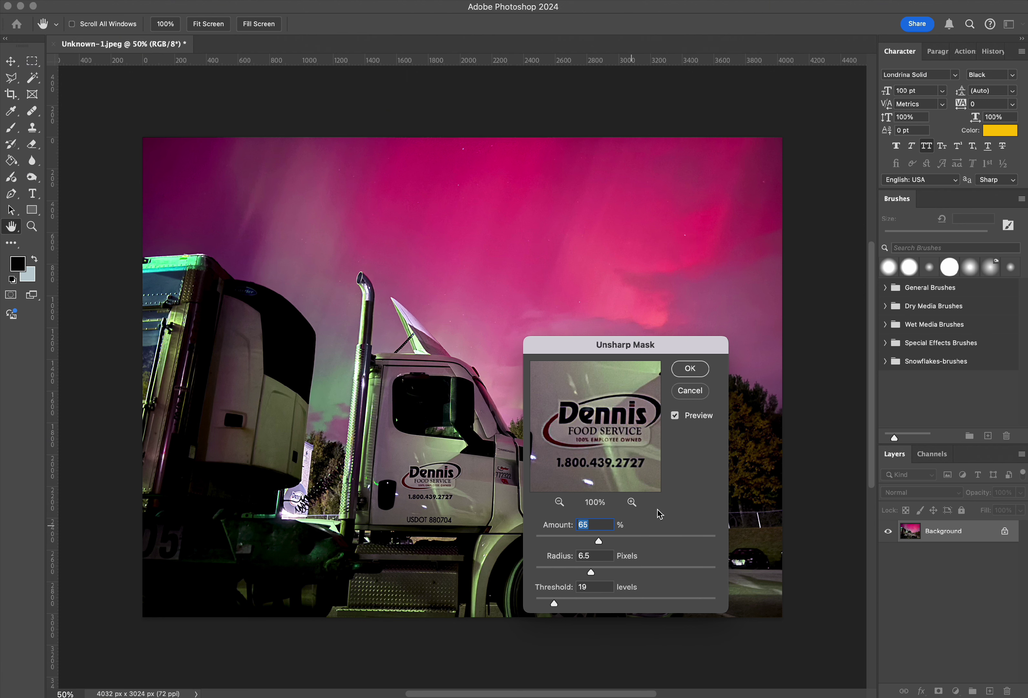
left_click(676, 415)
left_click(677, 416)
left_click(675, 415)
left_click(675, 415)
left_click(690, 368)
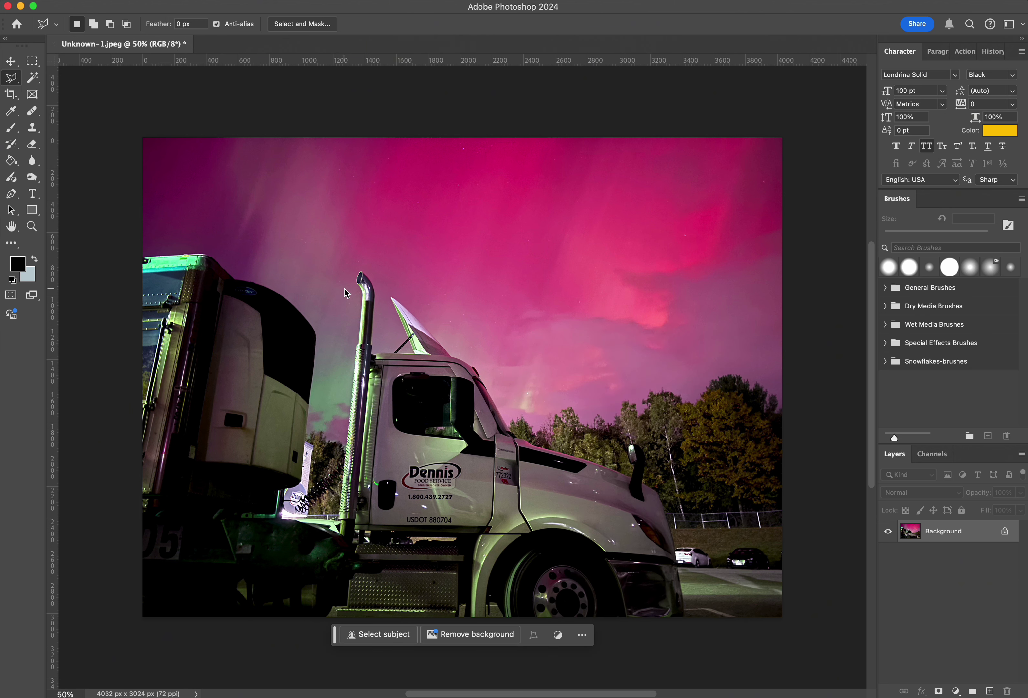
- Show the History panel and switch between the original and edited states to compare
left_click(142, 1)
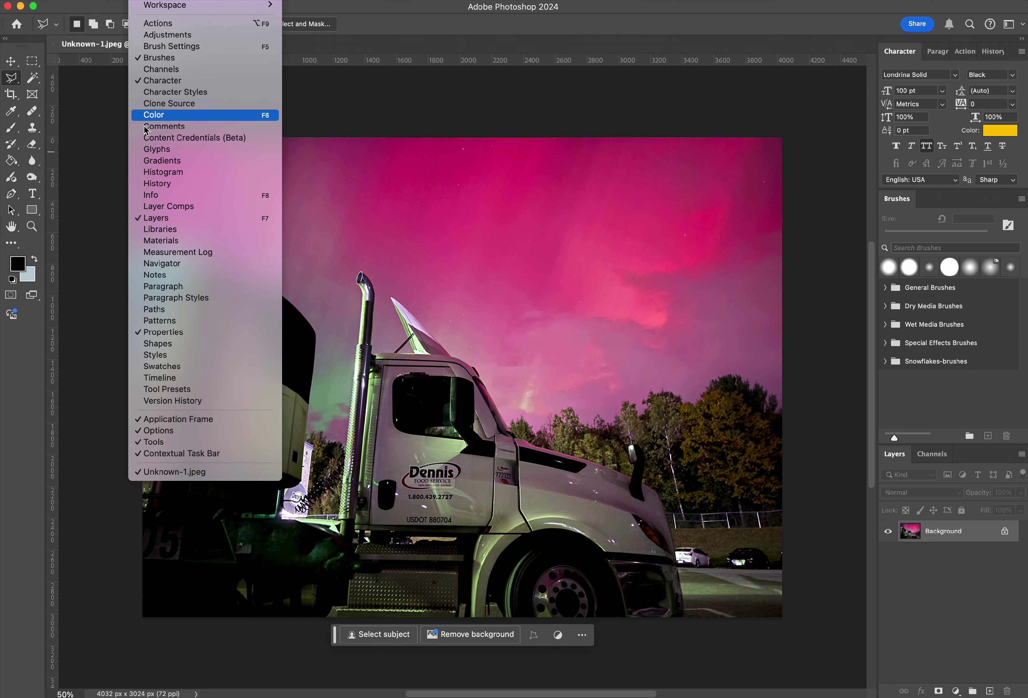
left_click(189, 183)
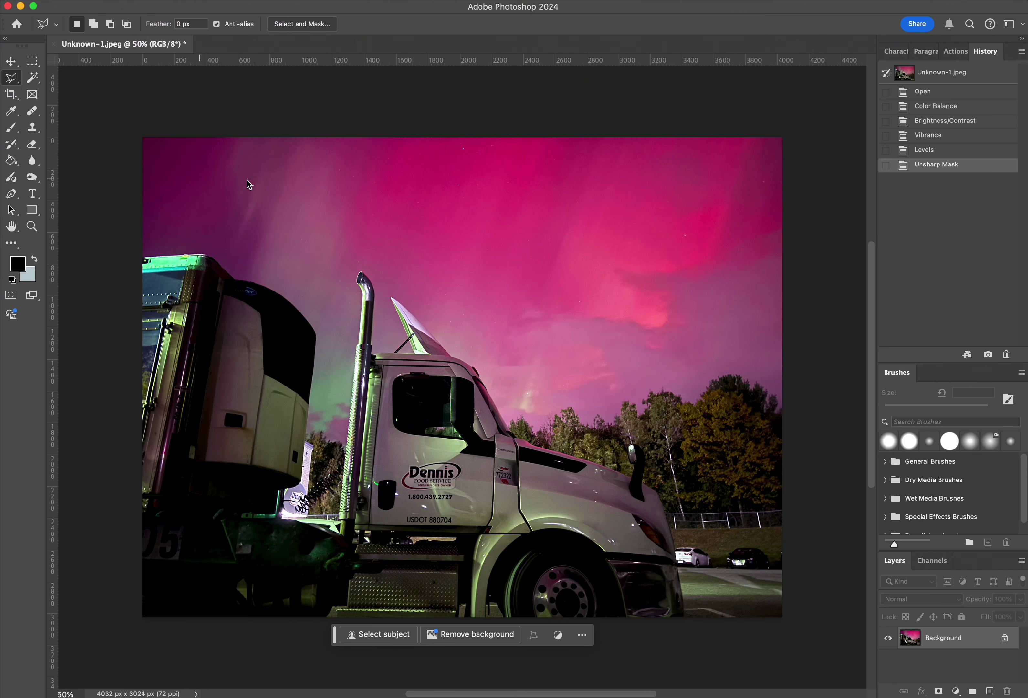
left_click(941, 92)
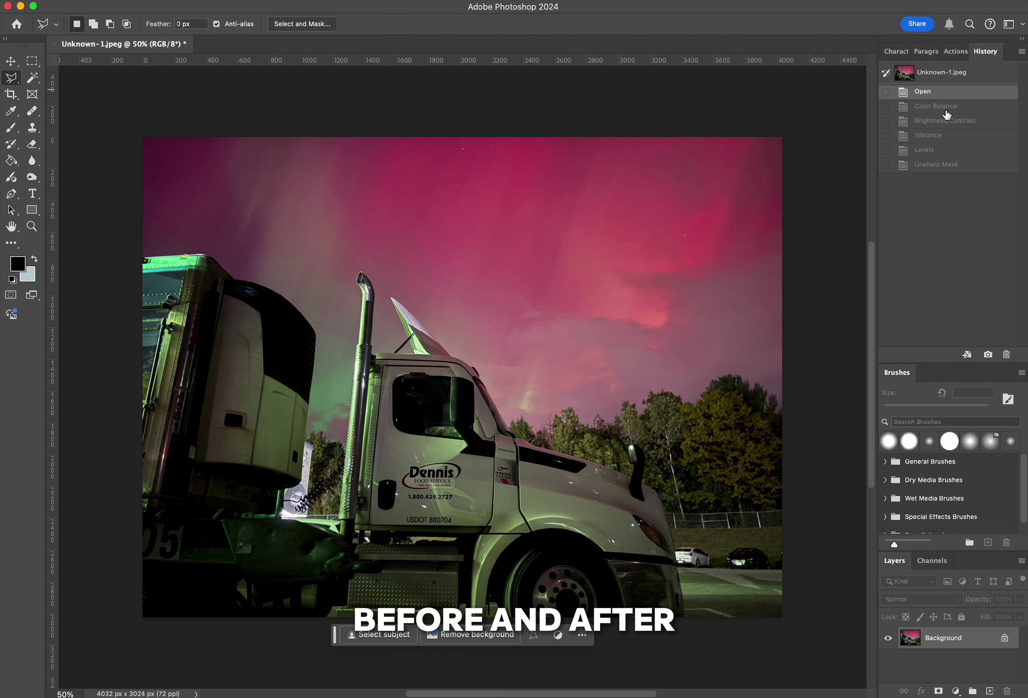
left_click(941, 165)
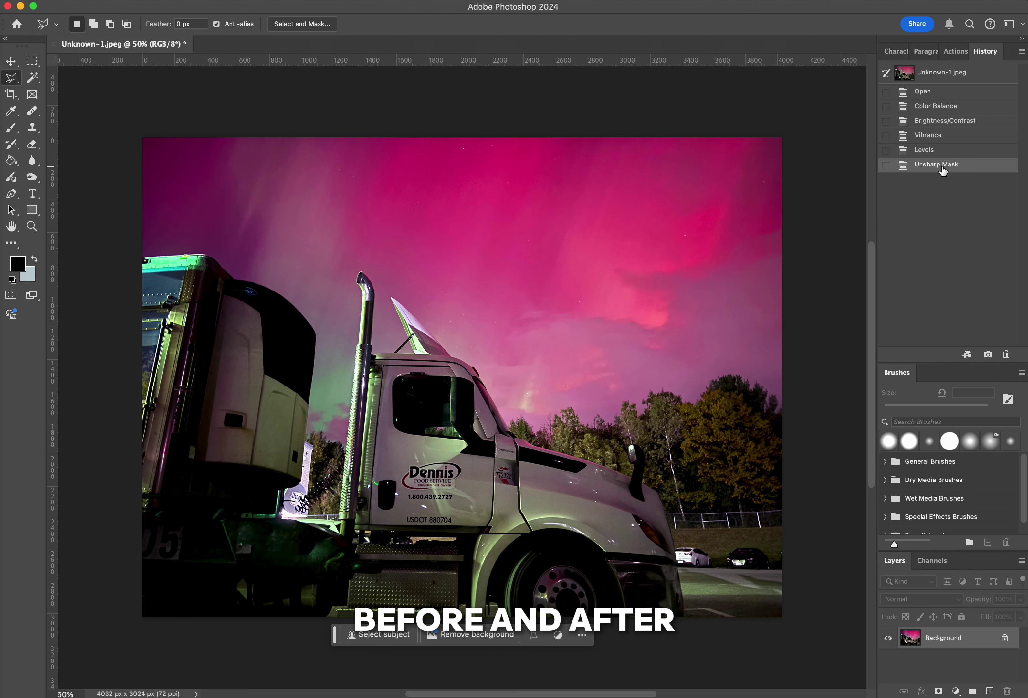
left_click(941, 92)
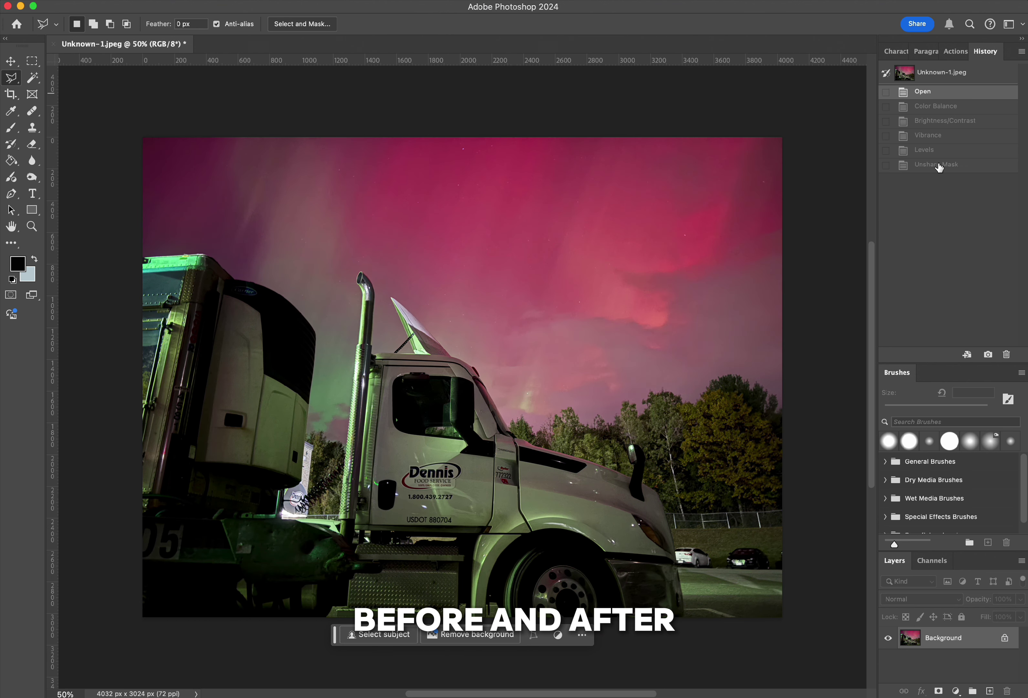
left_click(940, 166)
left_click(944, 93)
- Return to the fully edited state and save it as 'Northern Lights over Dennis with Adjustments.jpg'
left_click(961, 171)
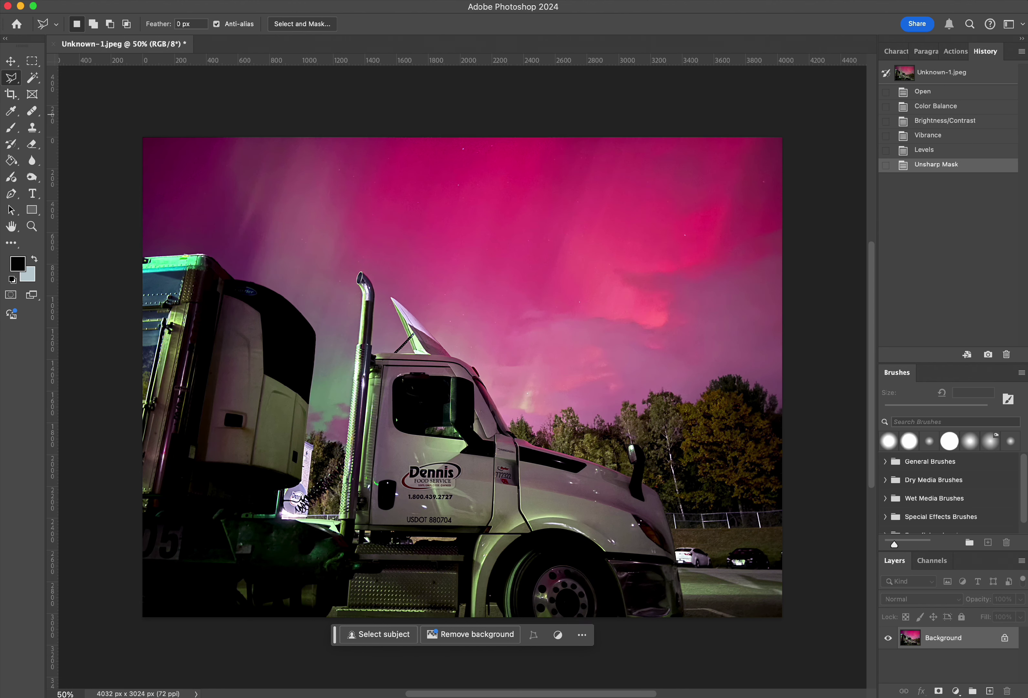
left_click(18, 127)
left_click(629, 225)
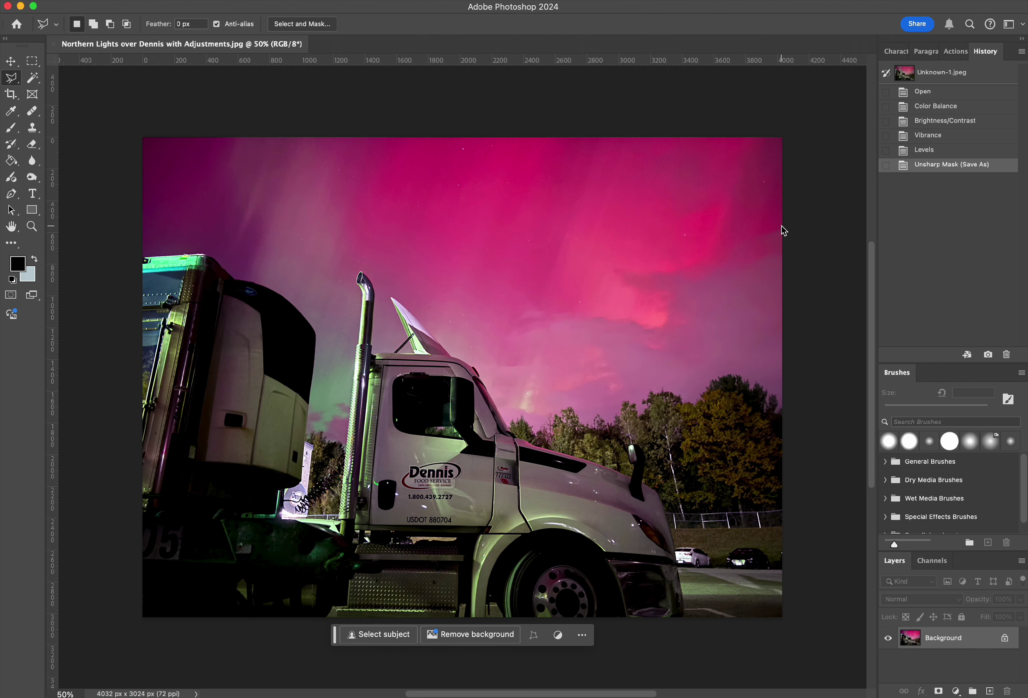